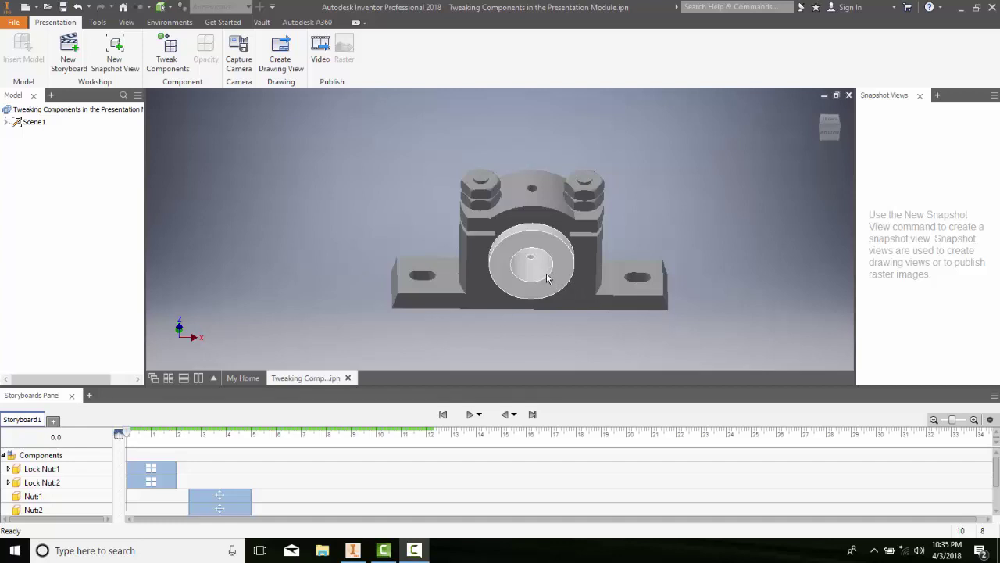
- Zoom in and pan so the assembled pillow block sits centred and fills the graphics window
scroll(578, 258, "down", 2)
key("F2")
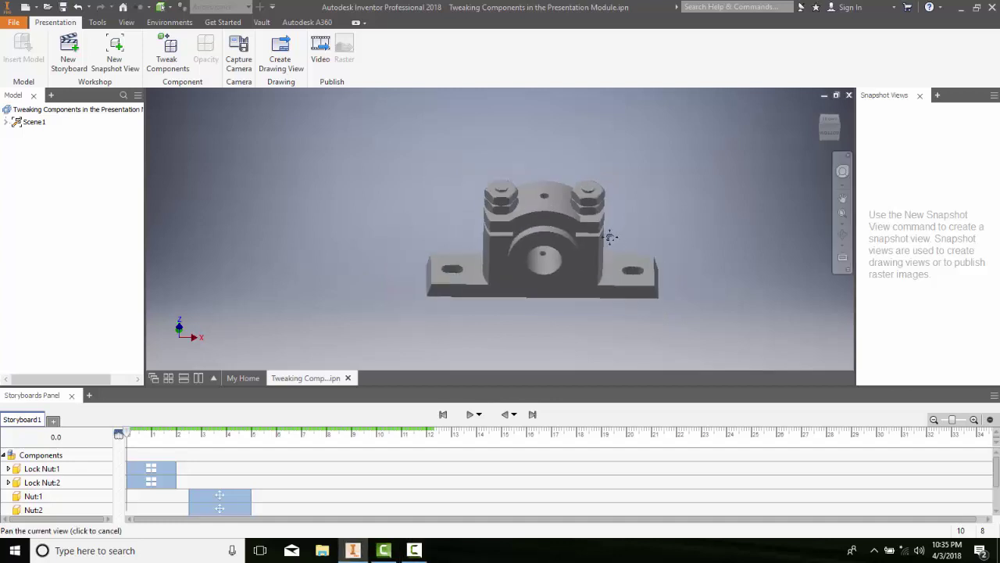
scroll(608, 240, "up", 5)
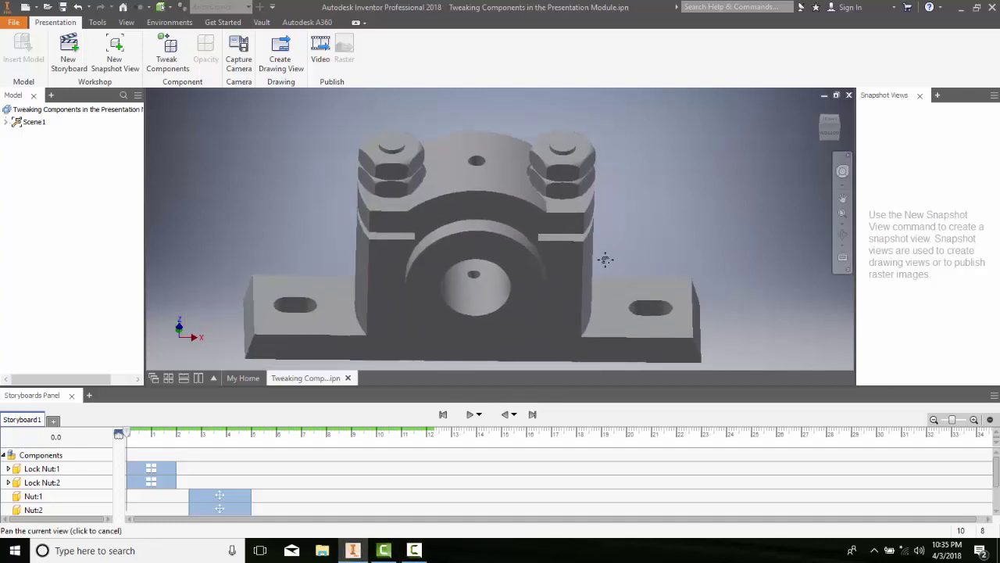
left_click_drag(605, 261, 633, 253)
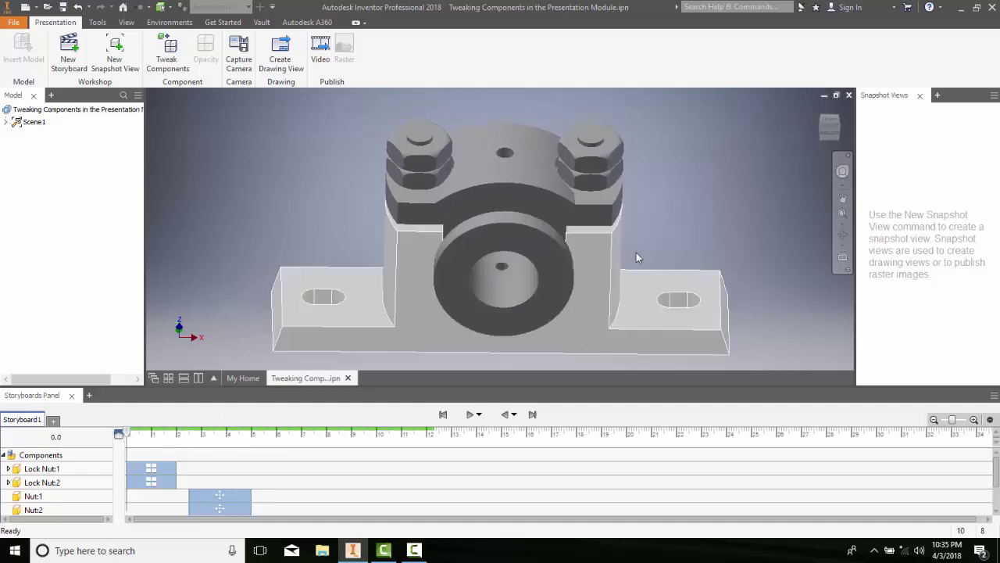
- Save a new snapshot view named 'Assembled', then move the storyboard playhead to 1.0
left_click(117, 55)
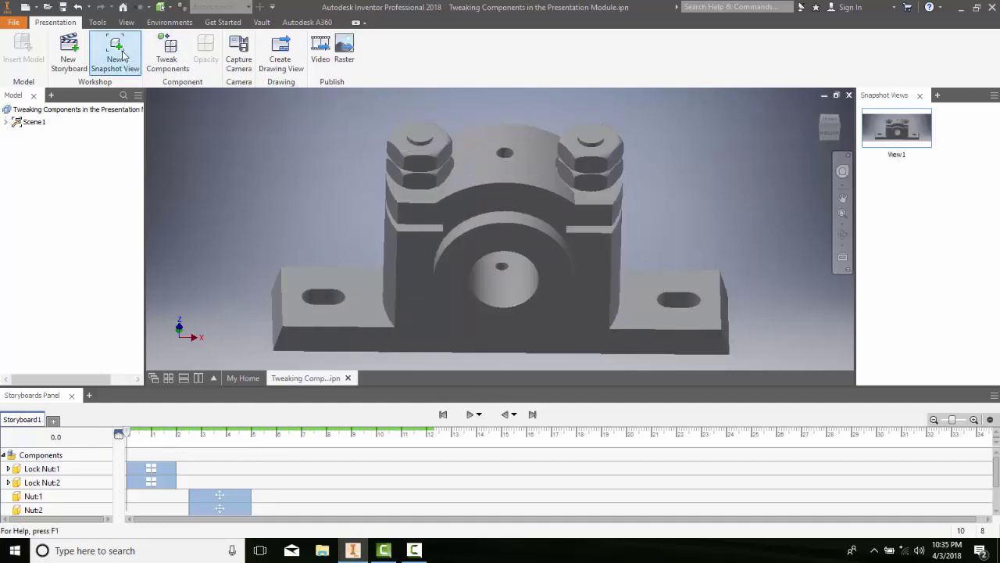
right_click(897, 147)
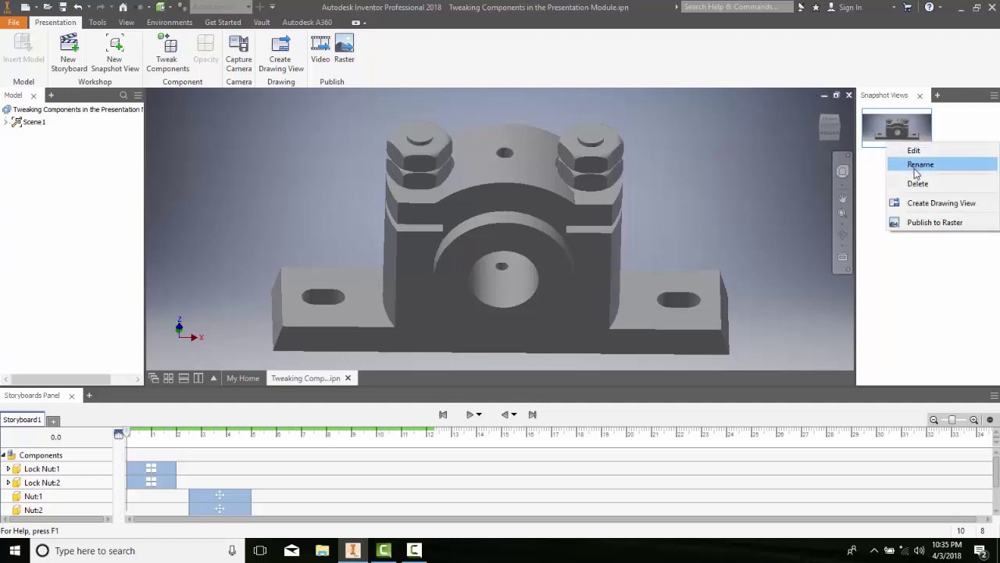
left_click(916, 171)
type("Assembled")
key("Return")
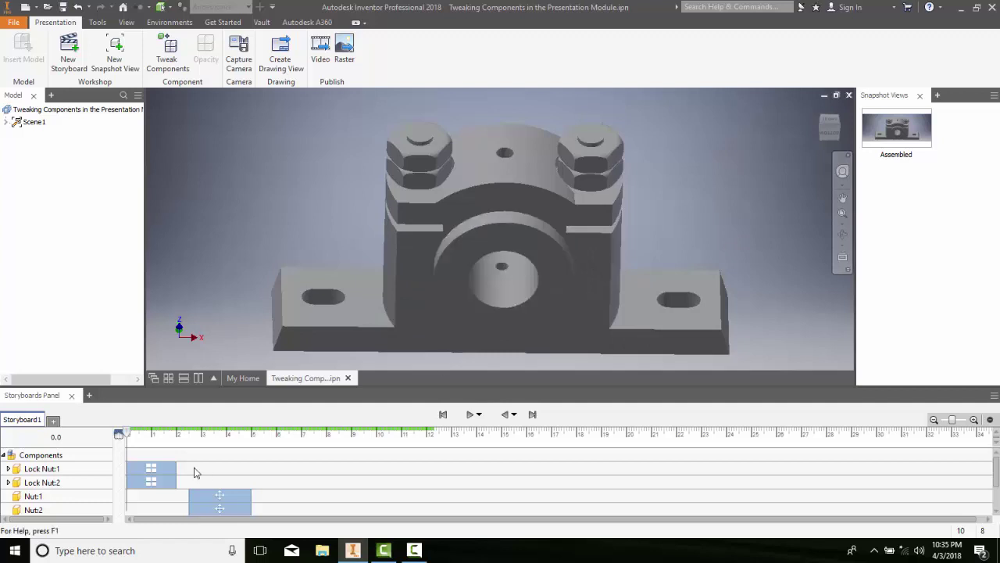
left_click_drag(127, 432, 151, 432)
- Advance the storyboard playhead to 3.6 so the nuts rise off the studs
scroll(434, 258, "up", 5)
scroll(433, 257, "down", 8)
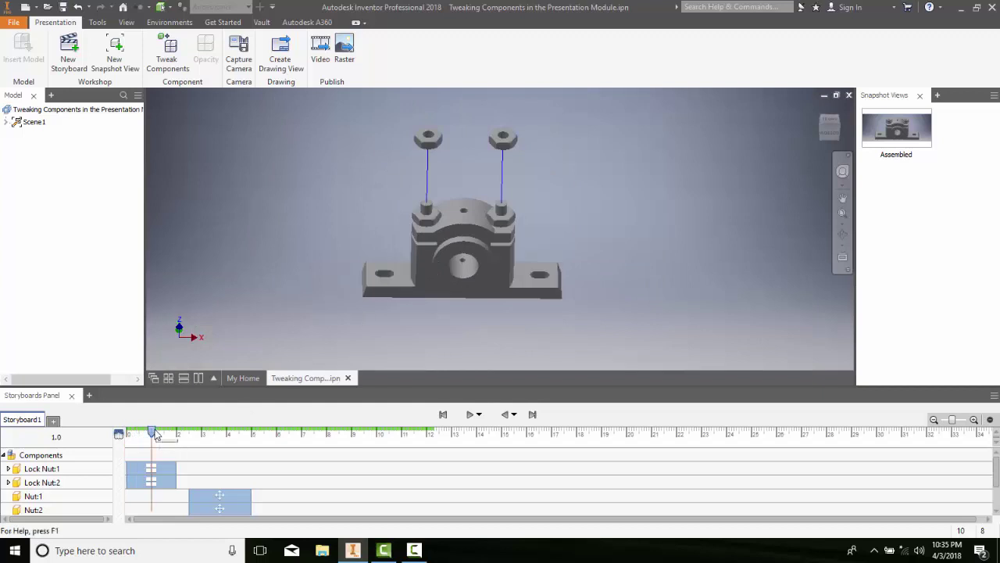
left_click_drag(151, 433, 183, 439)
scroll(427, 279, "up", 5)
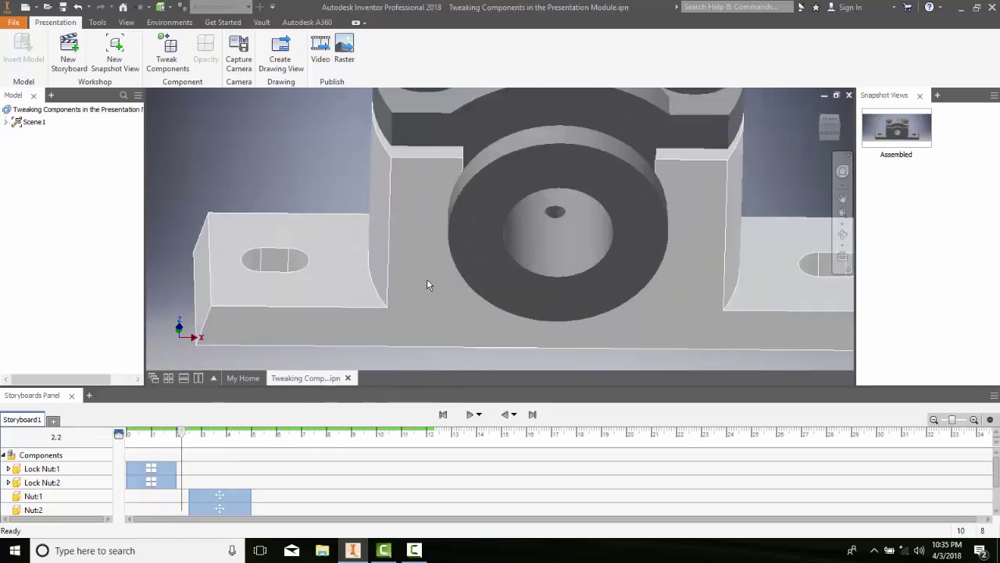
scroll(431, 281, "down", 4)
scroll(432, 281, "down", 3)
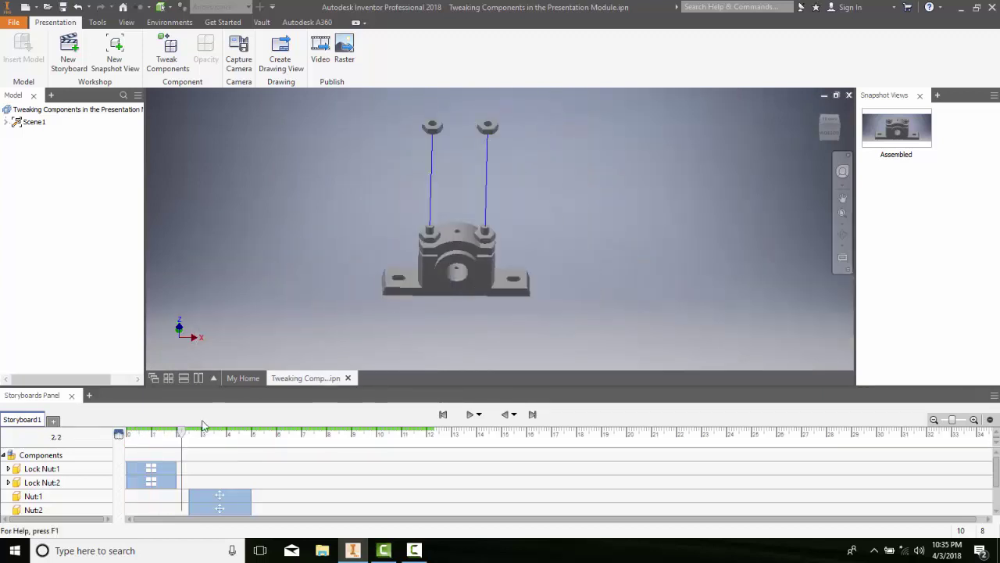
left_click_drag(193, 435, 217, 439)
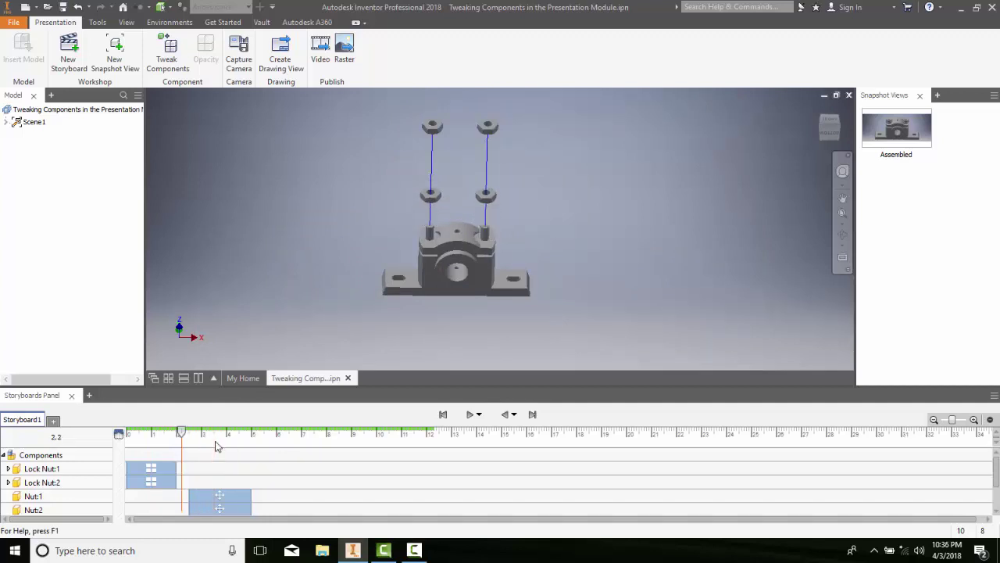
- Save the nuts-lifted state as a new snapshot view renamed 'Nuts Off'
left_click(121, 56)
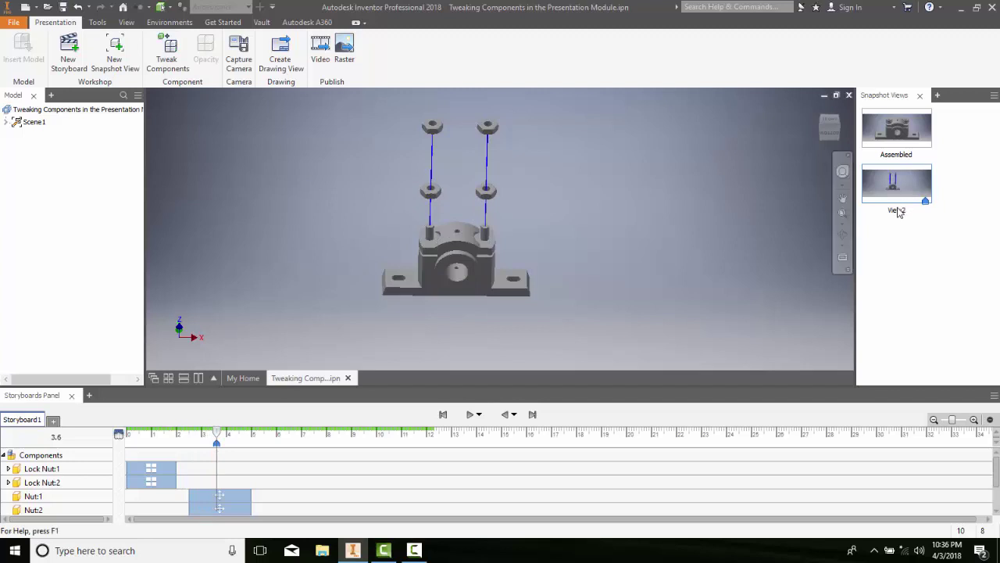
right_click(895, 195)
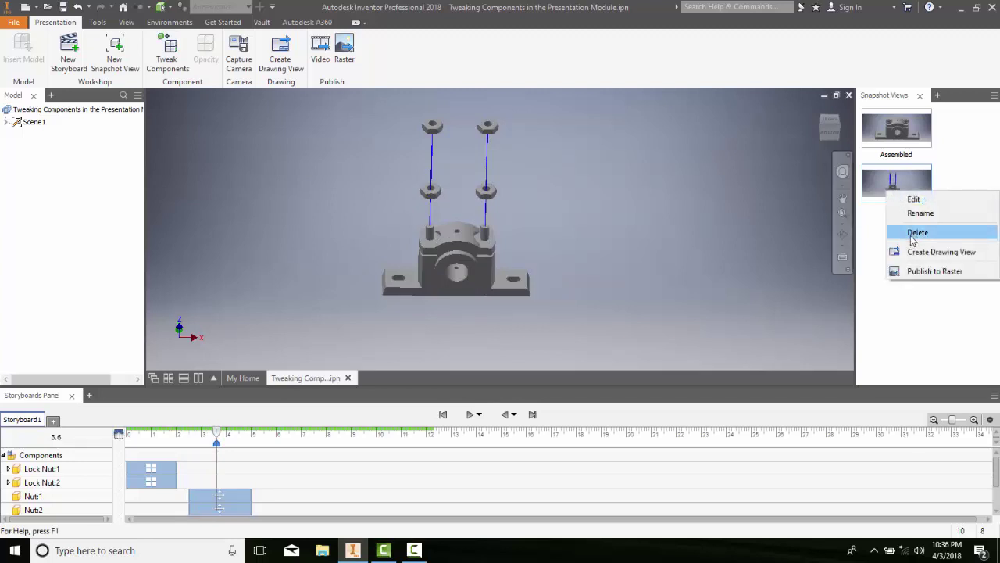
left_click(910, 232)
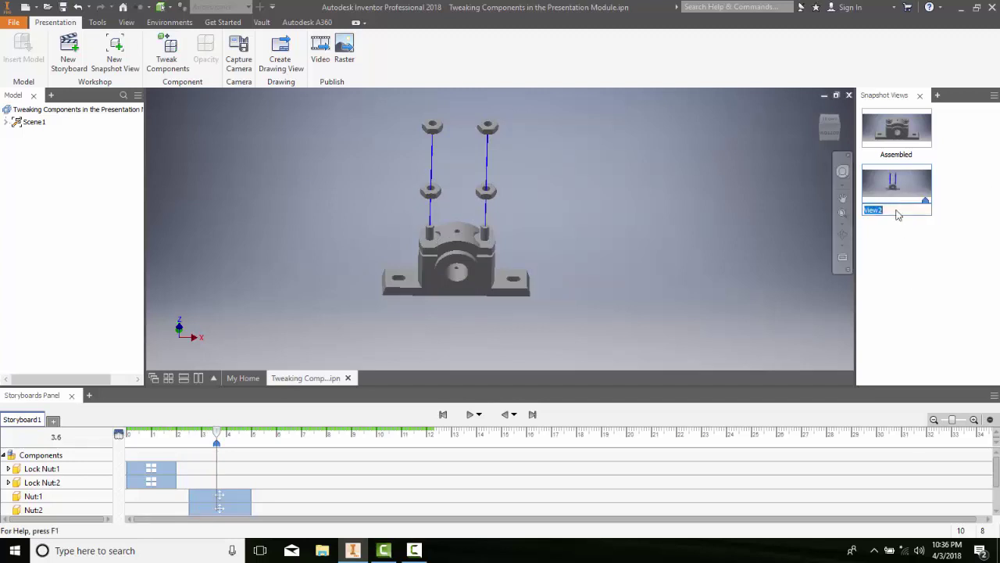
type("Nuts Off")
key("Return")
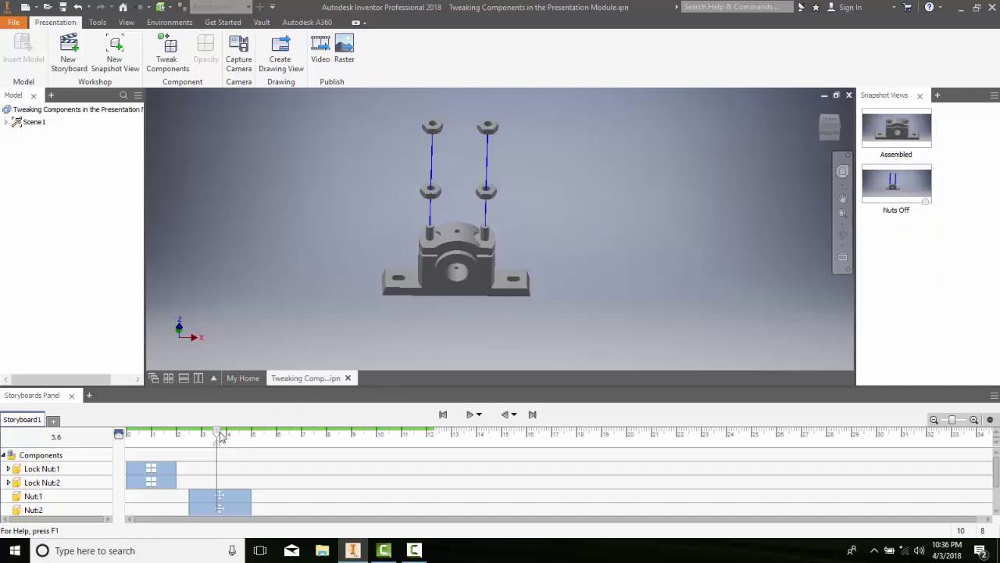
- Move the playhead to 6.4 to lift the cap and save it as snapshot 'Cap Off'
left_click_drag(217, 435, 288, 443)
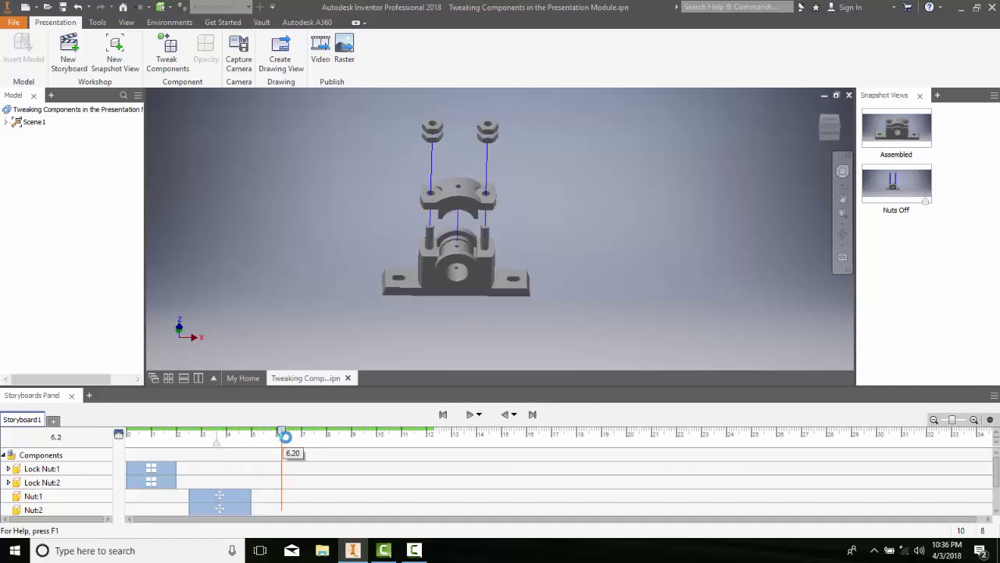
left_click(115, 49)
type("ca")
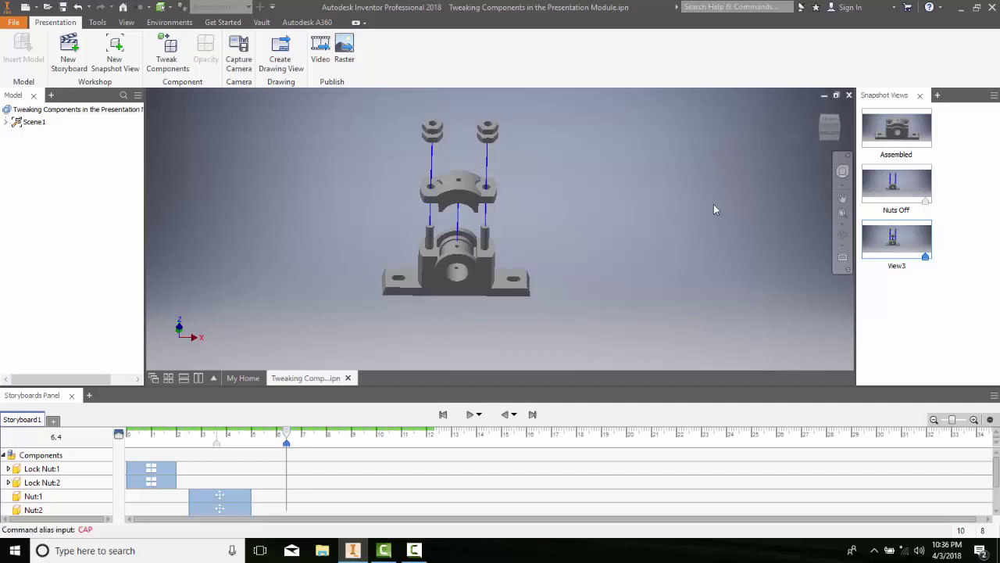
right_click(878, 247)
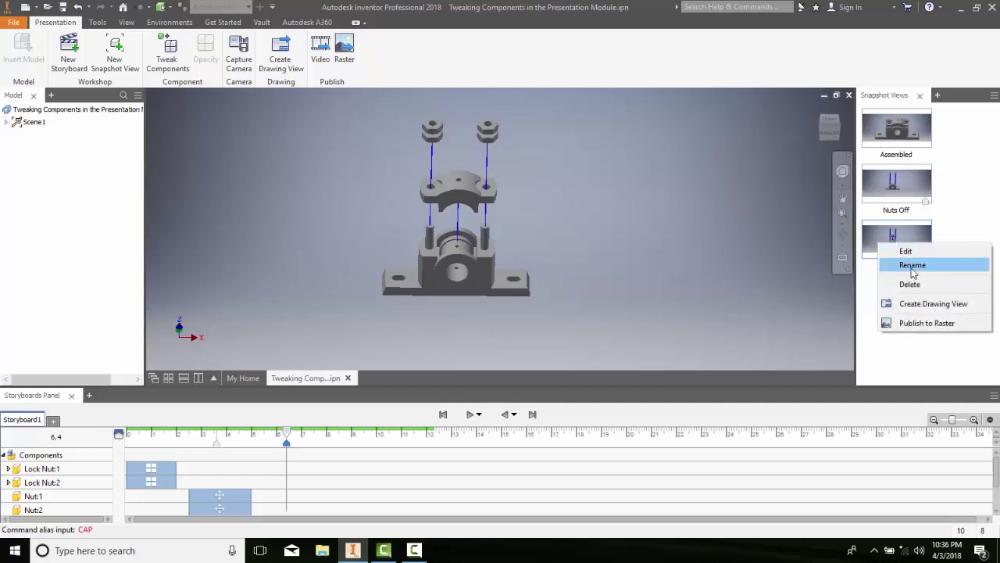
left_click(914, 265)
type("Cap Off")
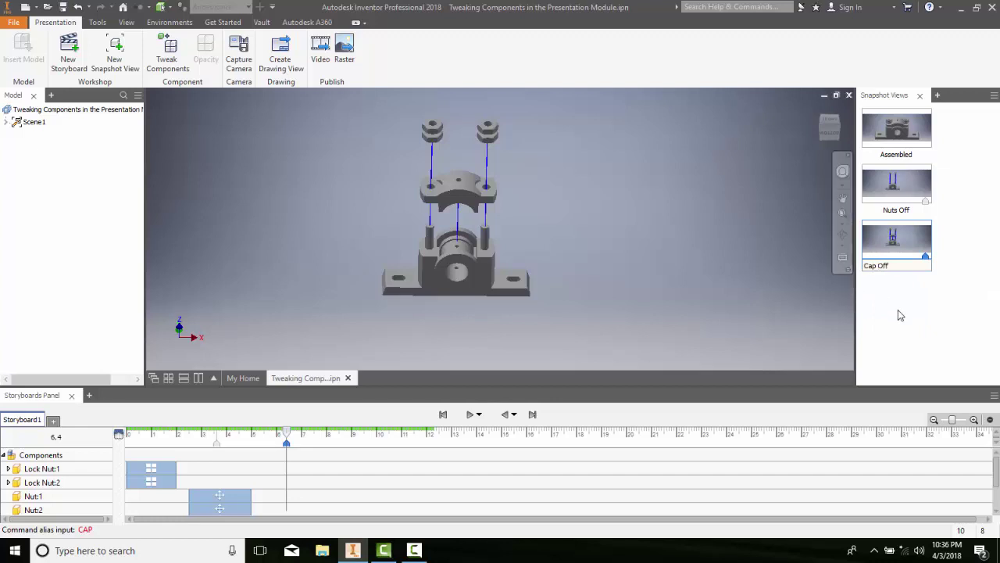
key("Return")
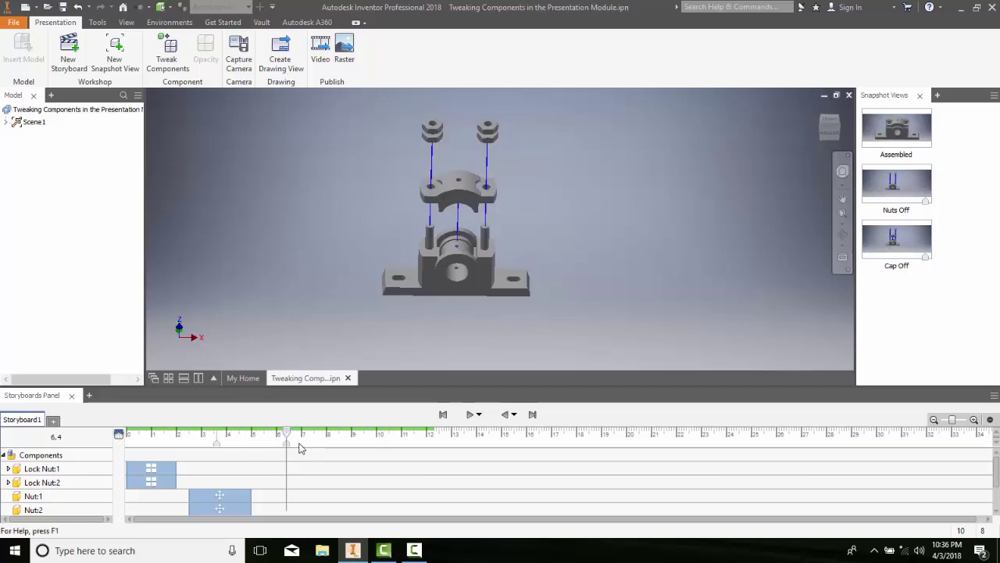
- Rewind the storyboard to about 3.8 and orbit the model to show its top side
left_click_drag(286, 434, 118, 436)
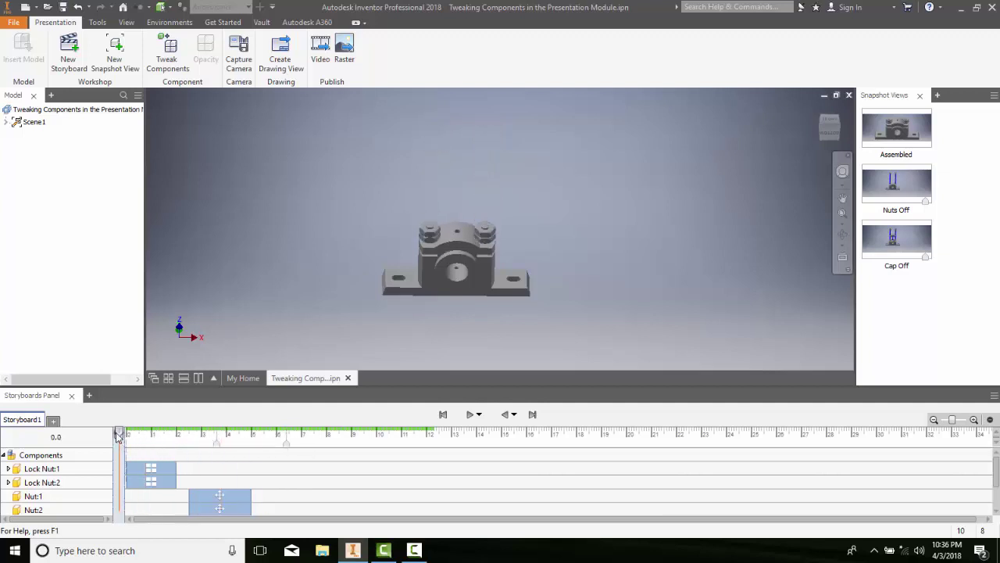
scroll(454, 255, "down", 4)
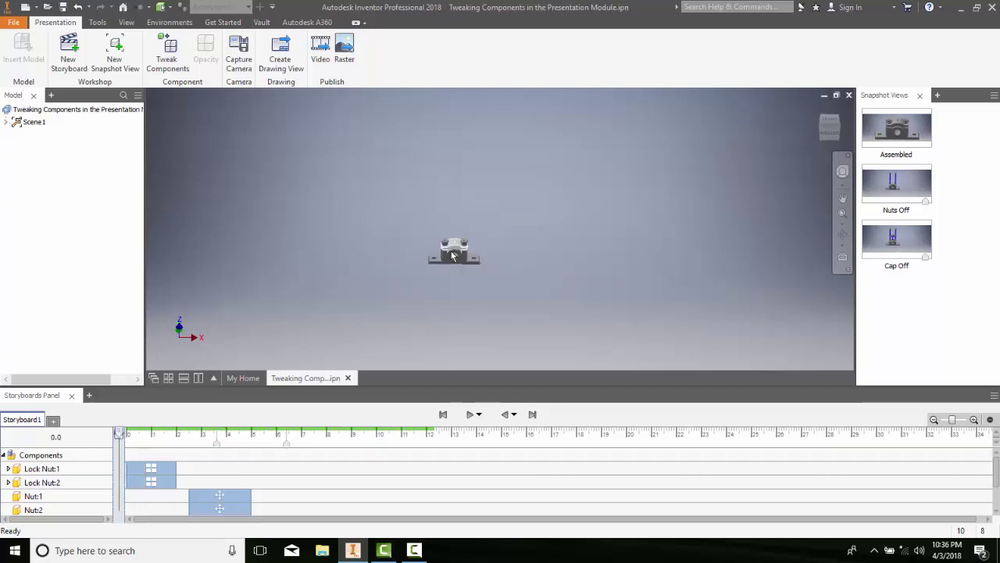
scroll(453, 255, "up", 5)
scroll(450, 264, "down", 3)
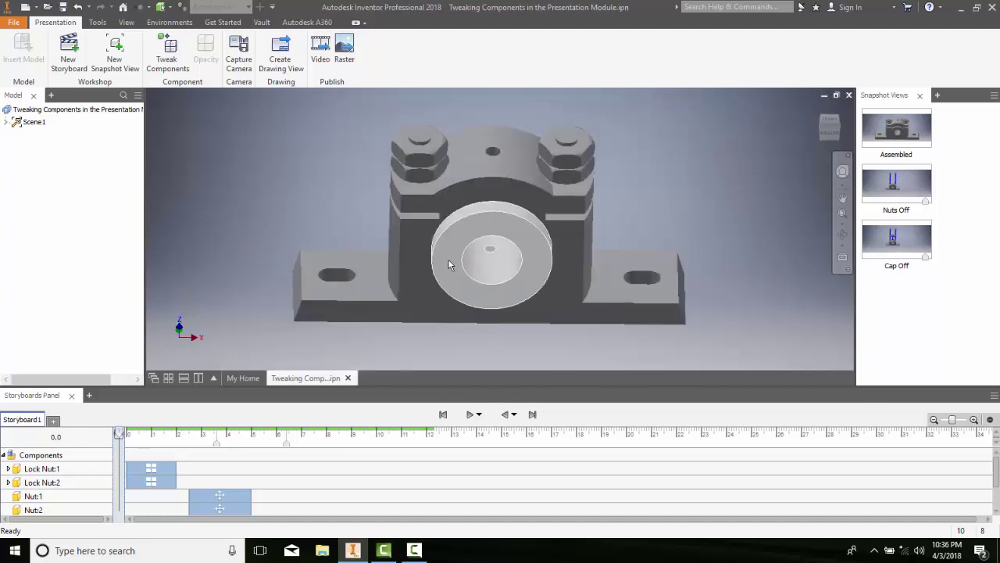
scroll(452, 262, "up", 2)
scroll(459, 250, "down", 3)
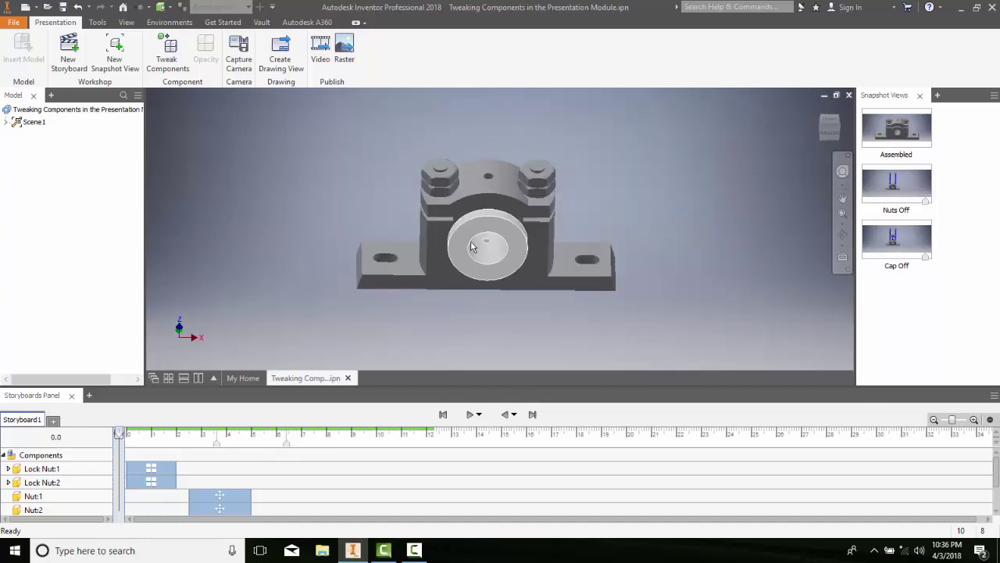
middle_click_drag(471, 245, 478, 263, "shift")
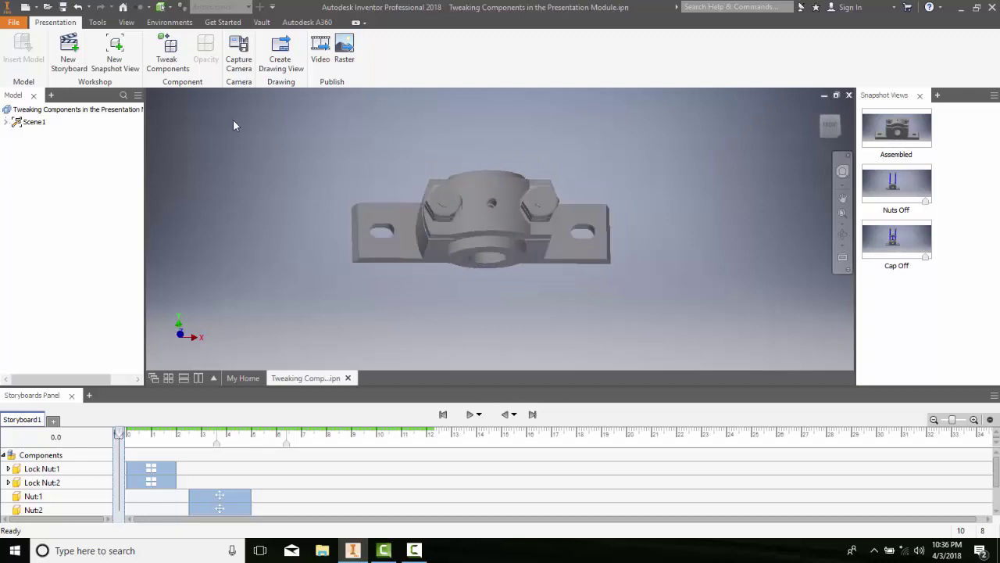
- Save the top view as a new snapshot and rename View4 to 'Top Side'
left_click(115, 46)
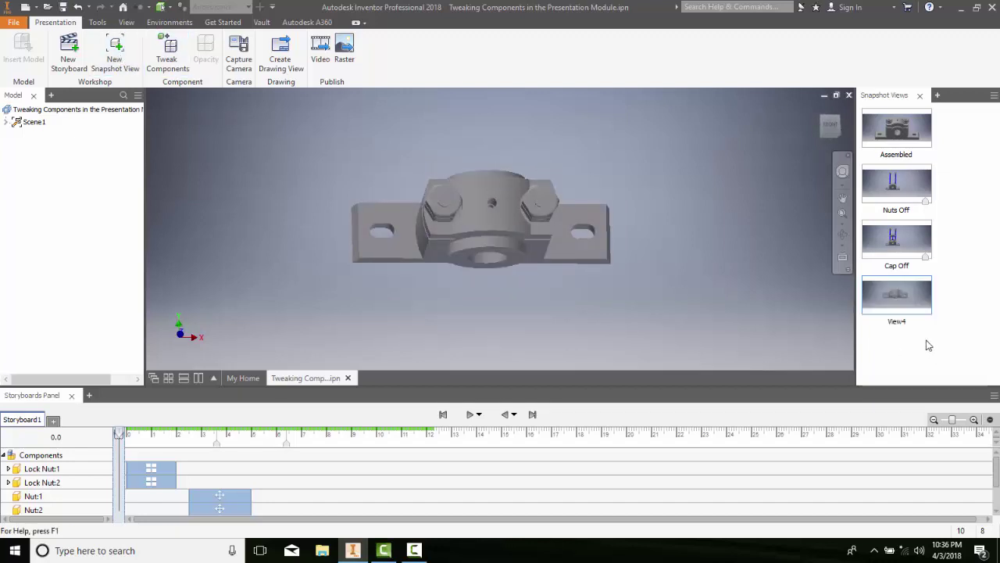
right_click(904, 322)
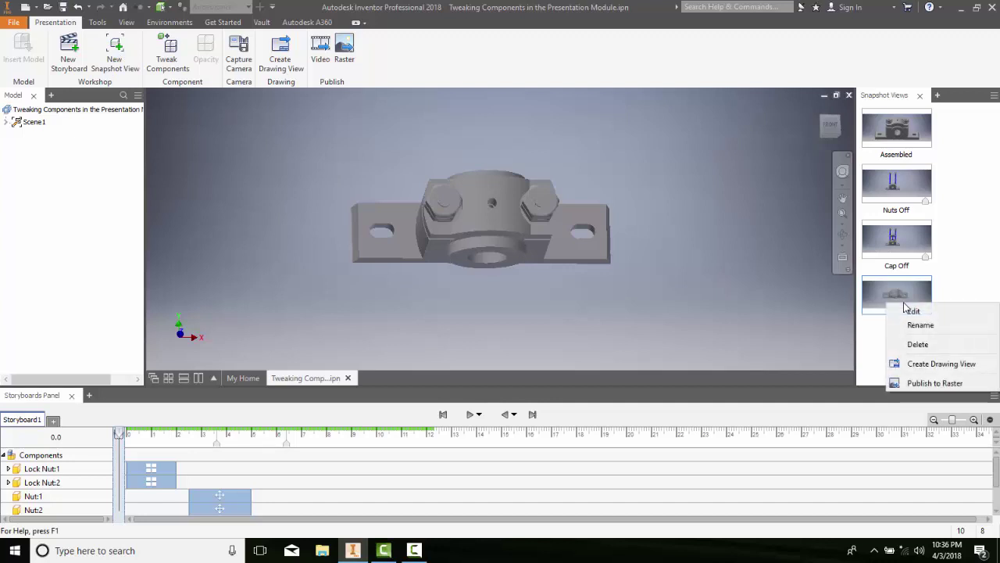
left_click(914, 327)
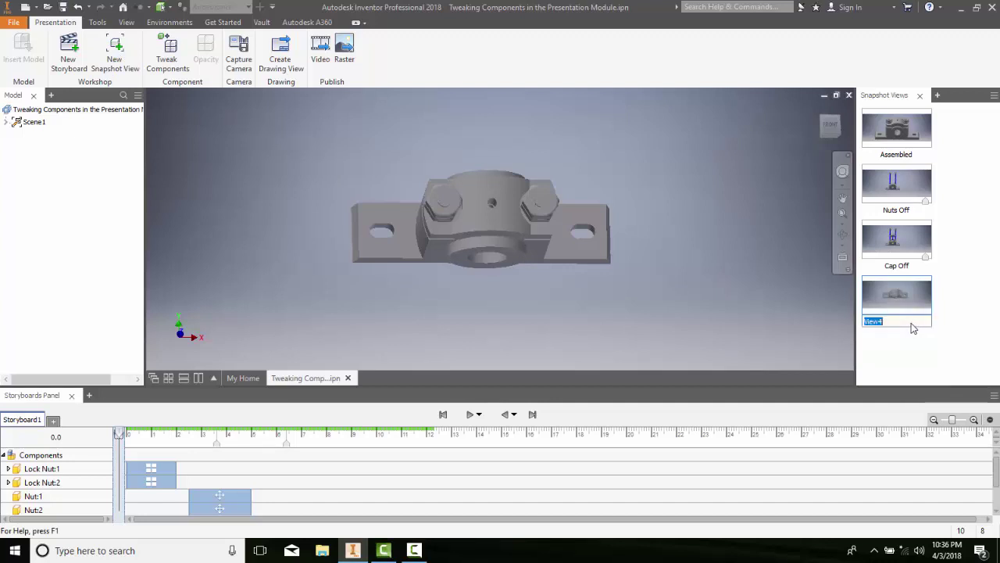
type("Top Side")
left_click(904, 349)
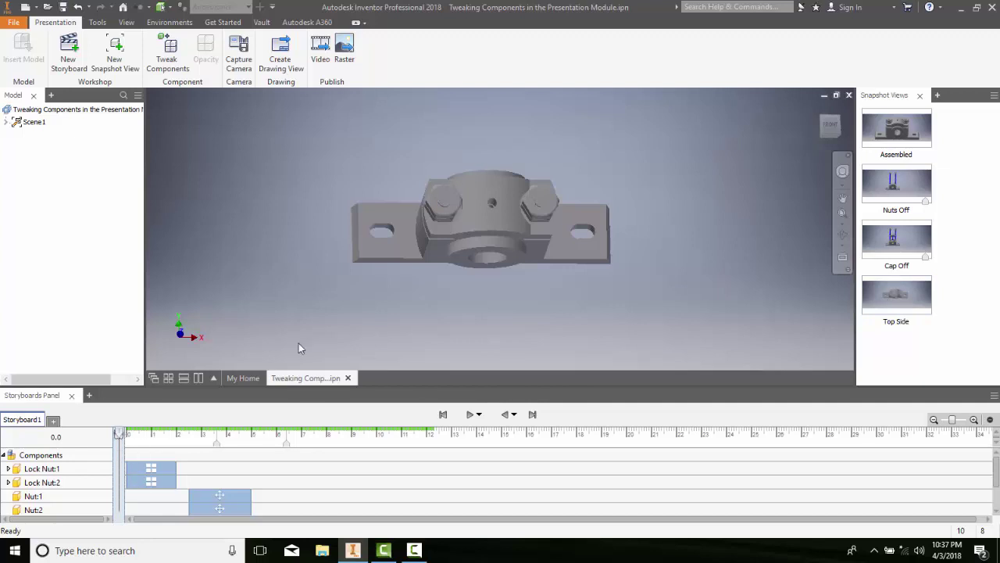
- Orbit the model to look at the pillow block's underside
scroll(444, 272, "up", 1)
scroll(444, 274, "down", 2)
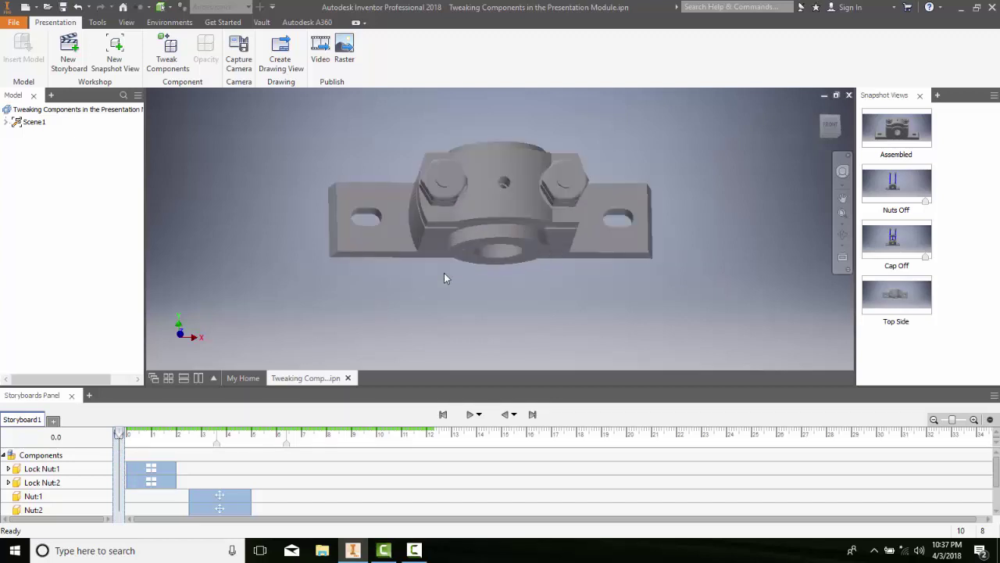
middle_click_drag(444, 275, 472, 191, "shift")
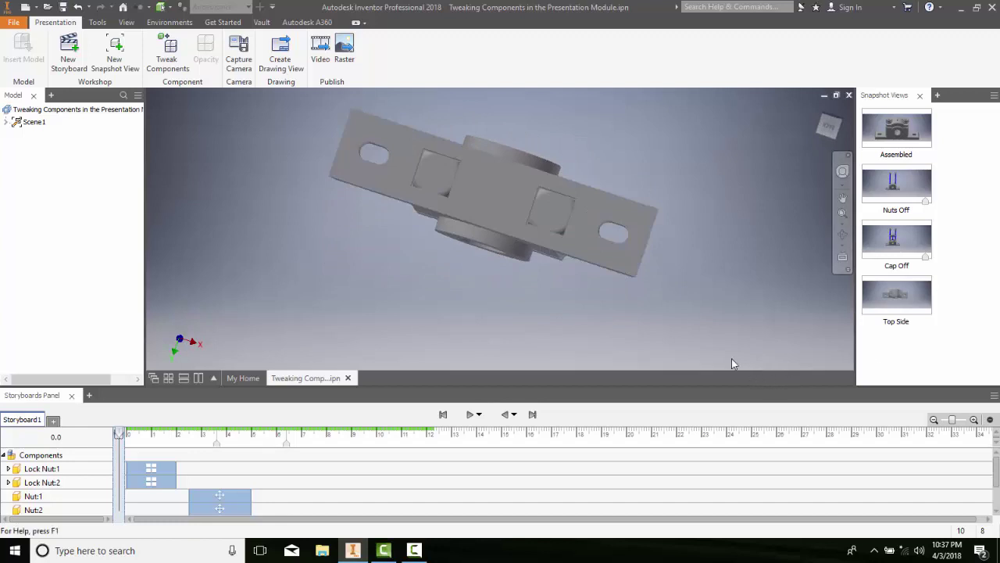
- Save the underside view as snapshot View5, then open and finish editing it
left_click(114, 53)
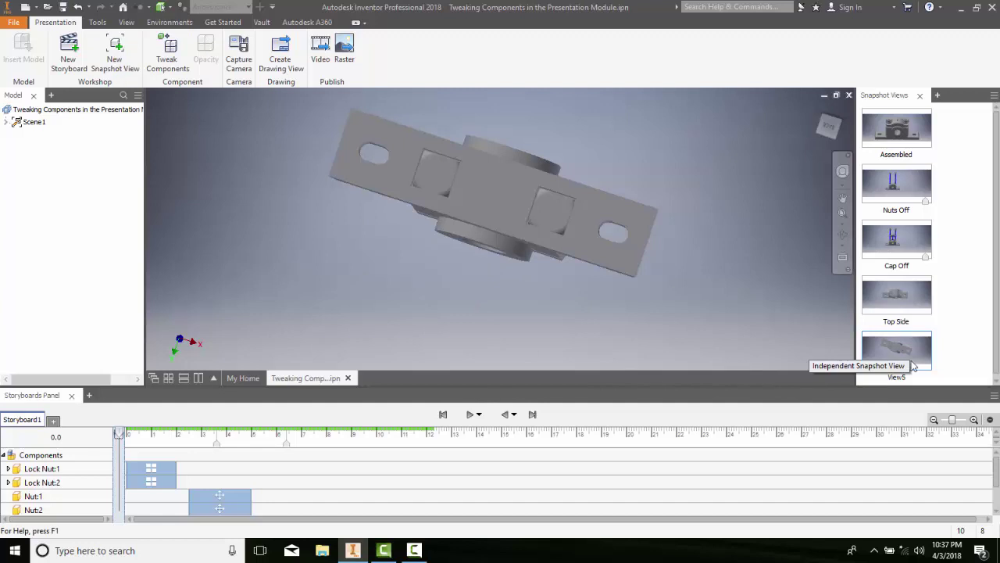
right_click(891, 375)
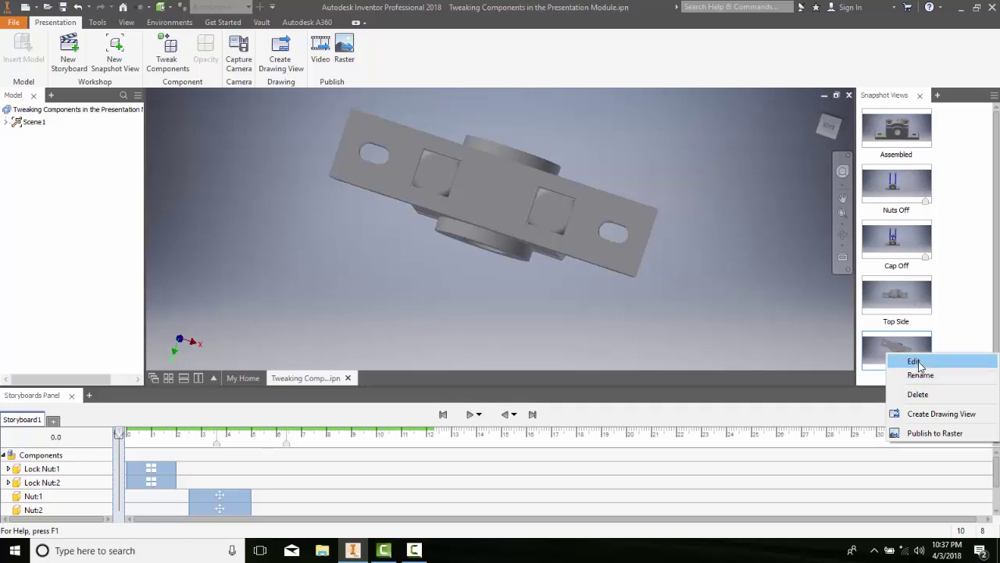
left_click(916, 362)
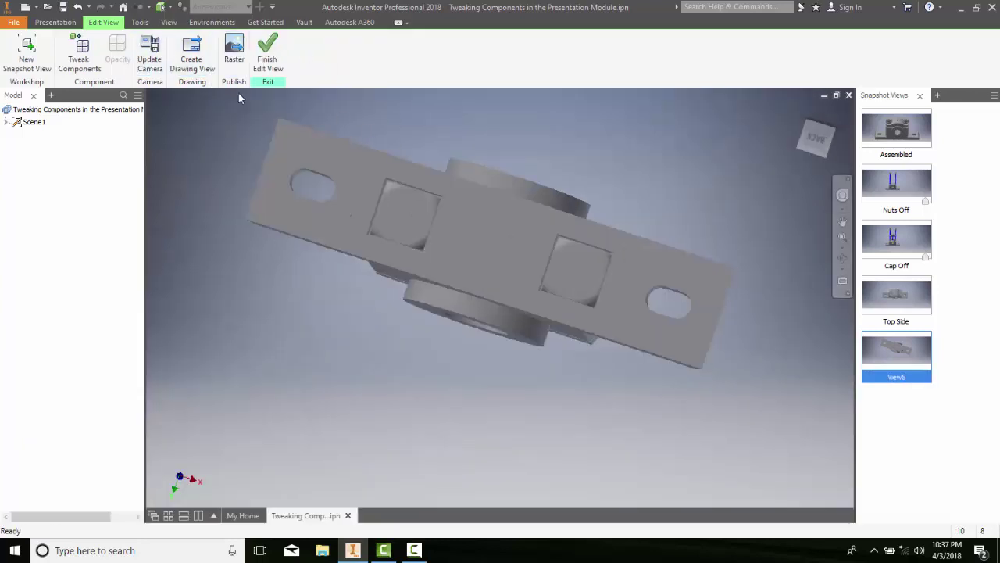
left_click(268, 55)
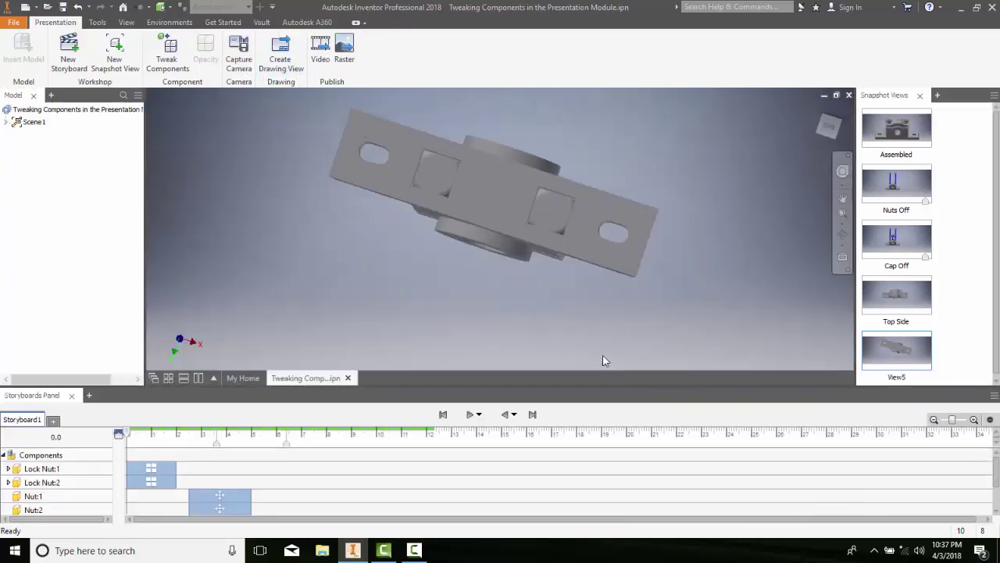
- Rename the View5 snapshot to 'Looking from Bottom'
right_click(906, 351)
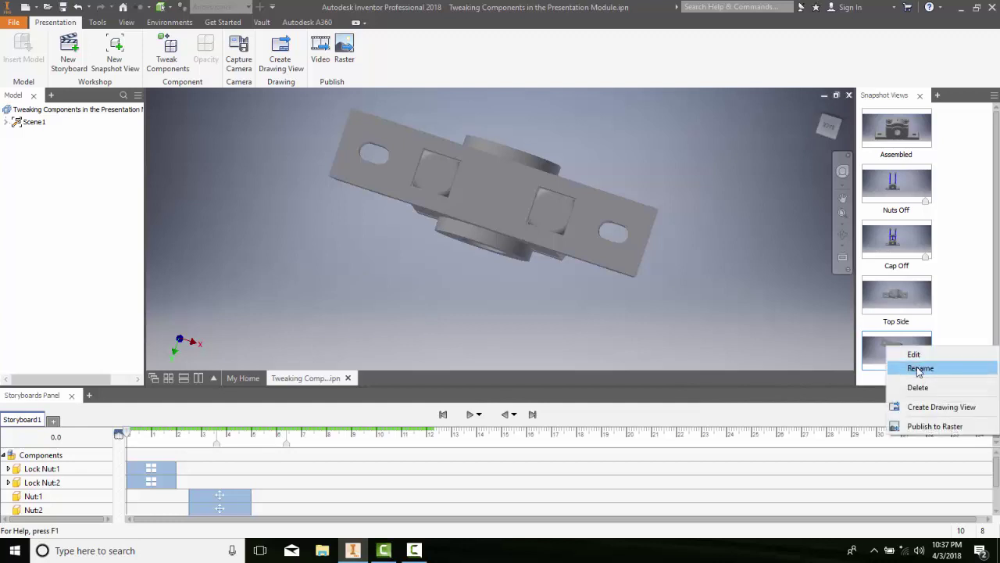
left_click(919, 367)
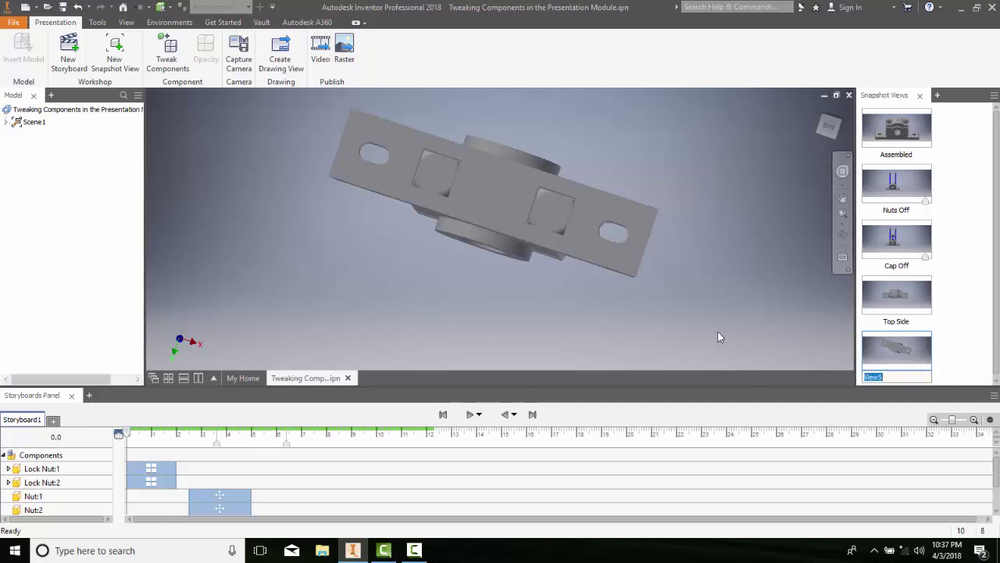
type("Looking fr")
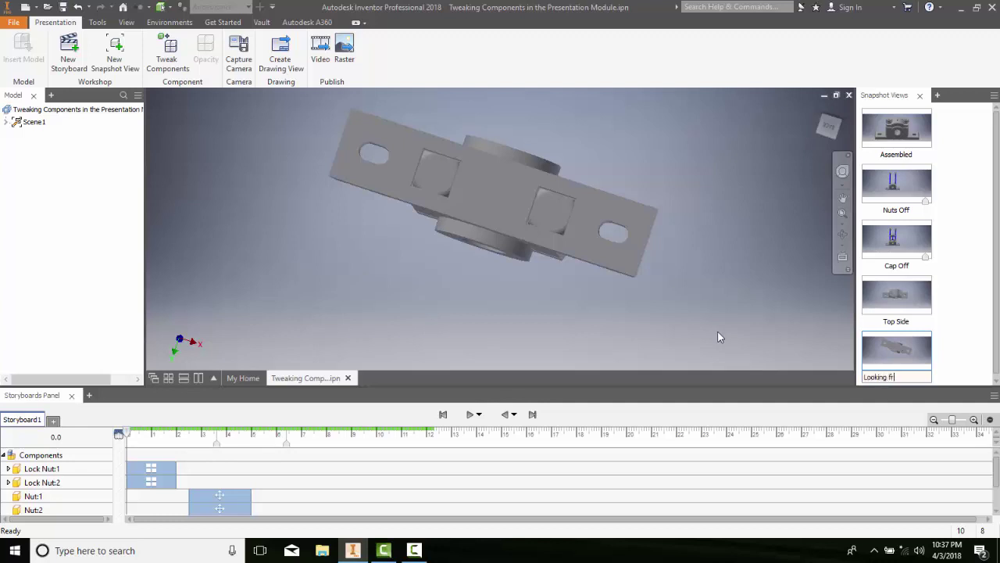
type("om Bottom")
left_click(972, 348)
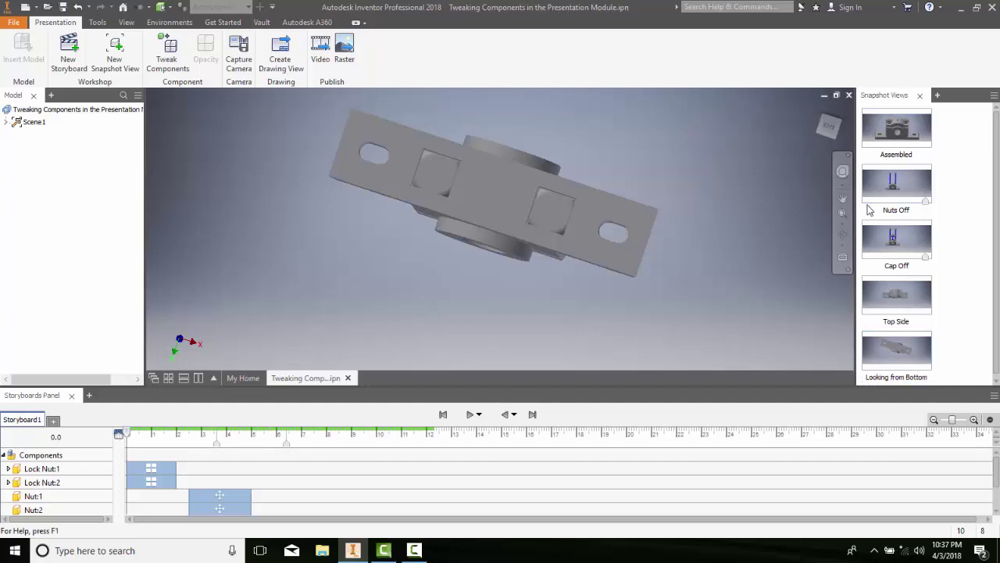